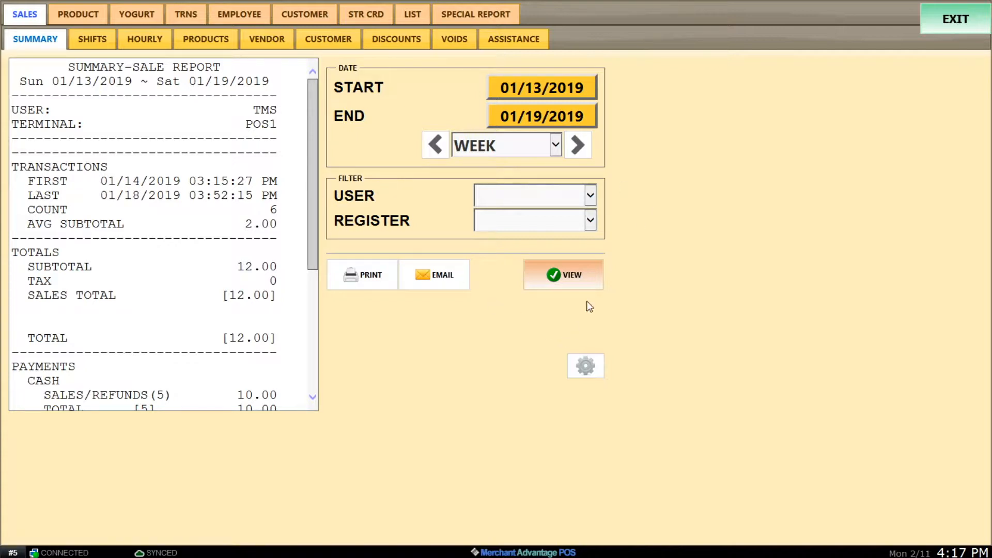
Reset the local data for the sales reports and acknowledge the notice.
left_click(585, 365)
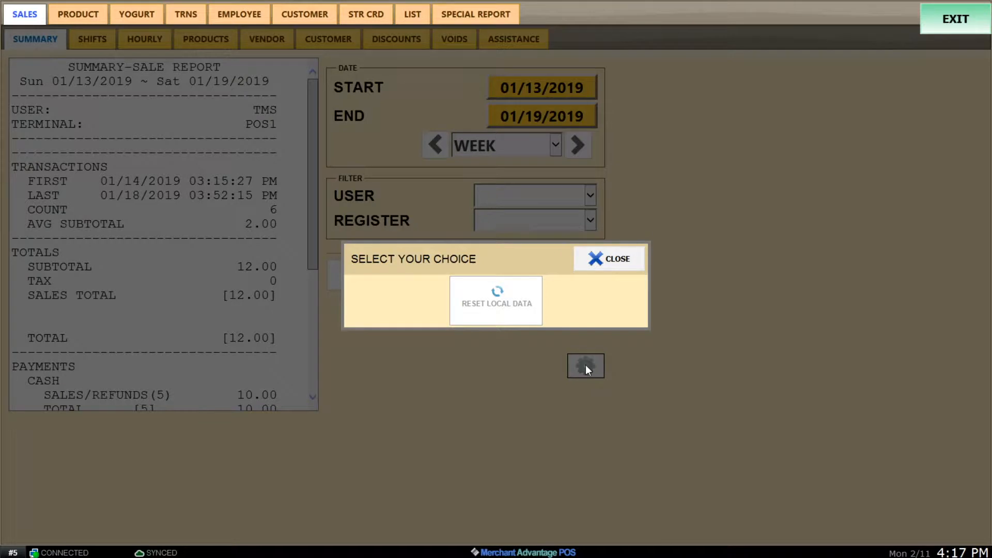
left_click(497, 299)
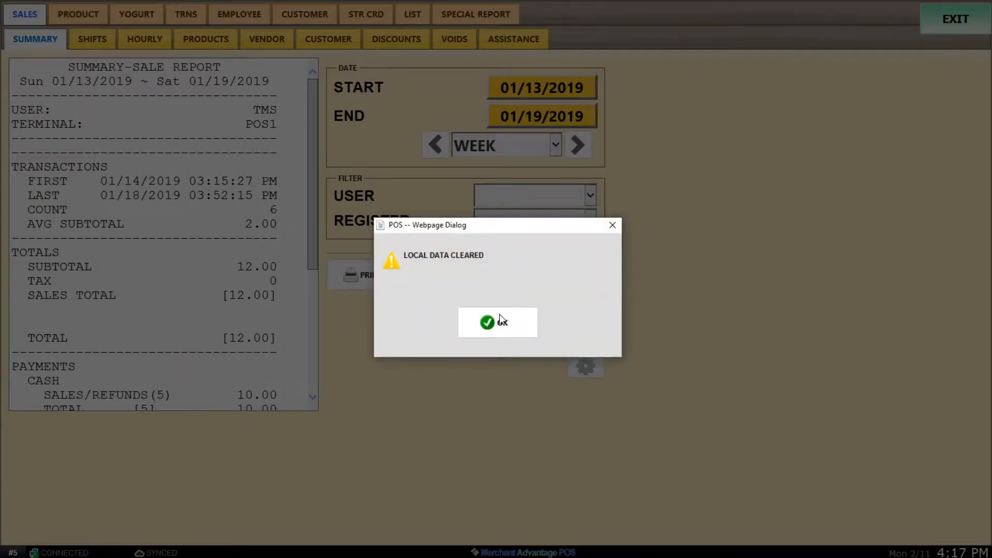
left_click(504, 322)
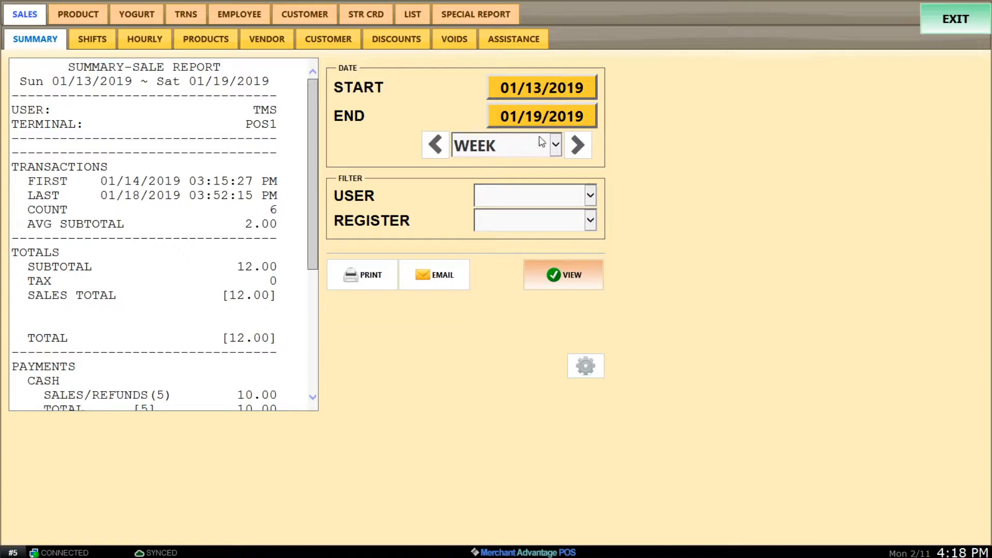
Set the report's date period to day, and switch it back to week.
left_click(556, 146)
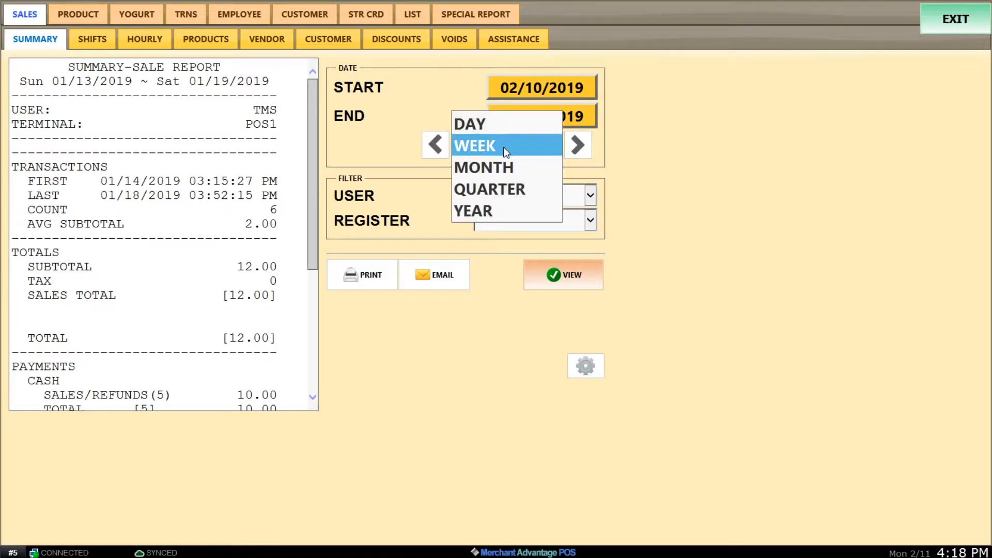
left_click(480, 123)
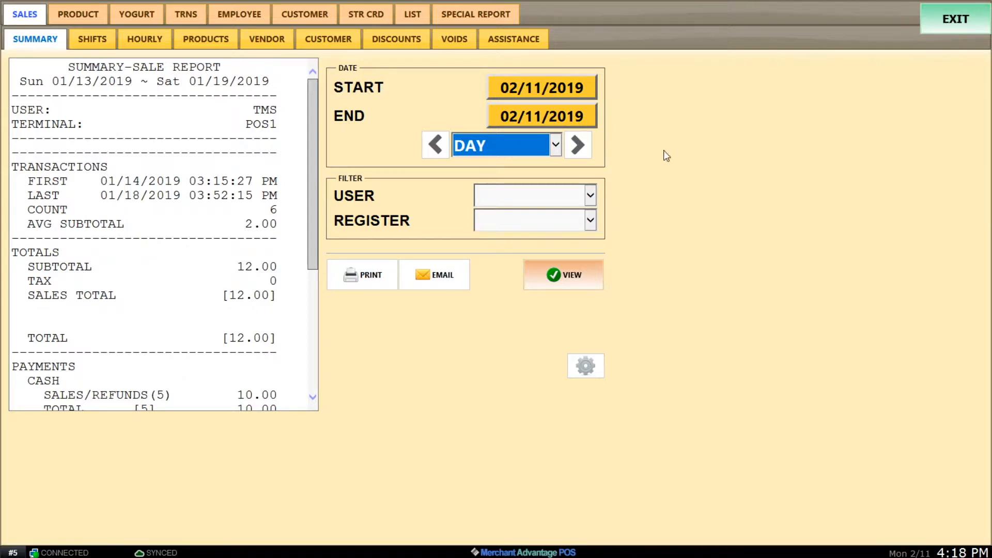
left_click(554, 146)
left_click(490, 168)
left_click(555, 146)
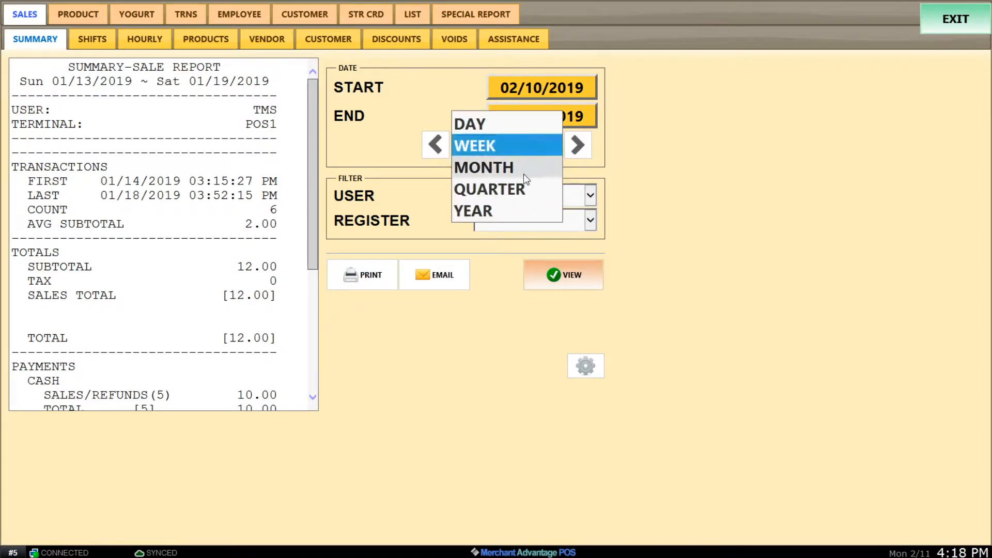
left_click(481, 146)
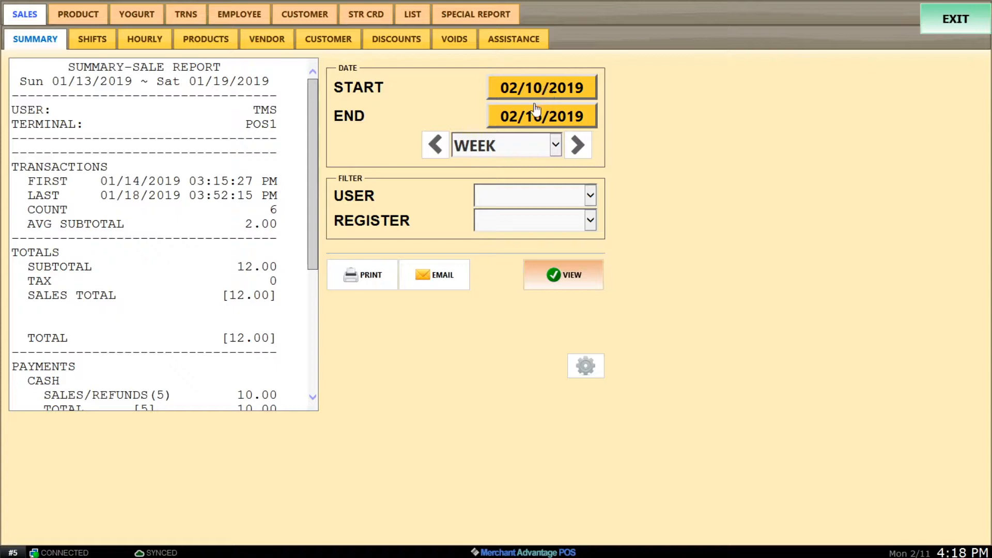
Move the weekly date range back to 01/13/2019–01/19/2019, and forward again to the week starting 02/10/2019.
left_click(441, 149)
left_click(441, 149)
left_click(441, 148)
left_click(441, 149)
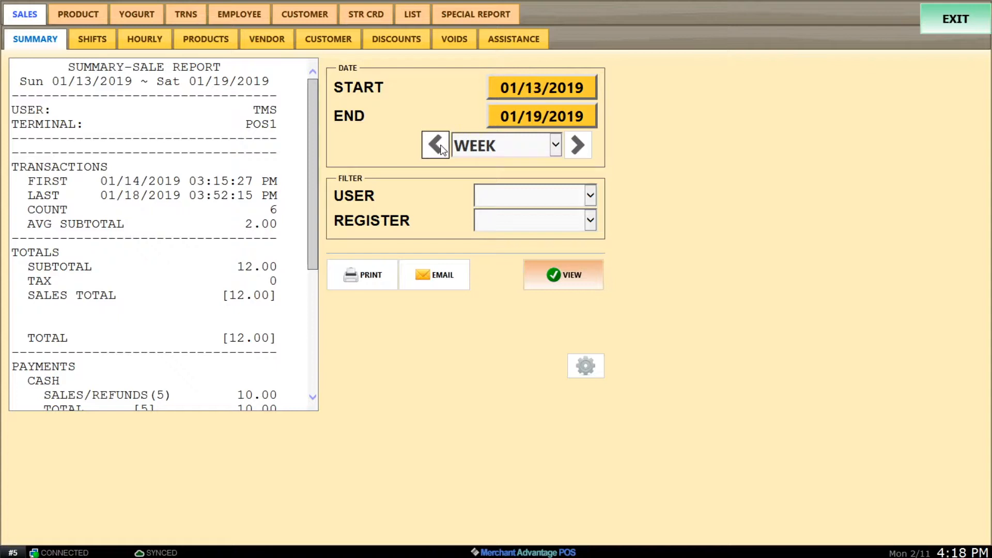
left_click(578, 147)
left_click(578, 147)
left_click(578, 147)
left_click(578, 147)
Switch the date period to day and move the range forward two days to 02/13/2019.
left_click(556, 145)
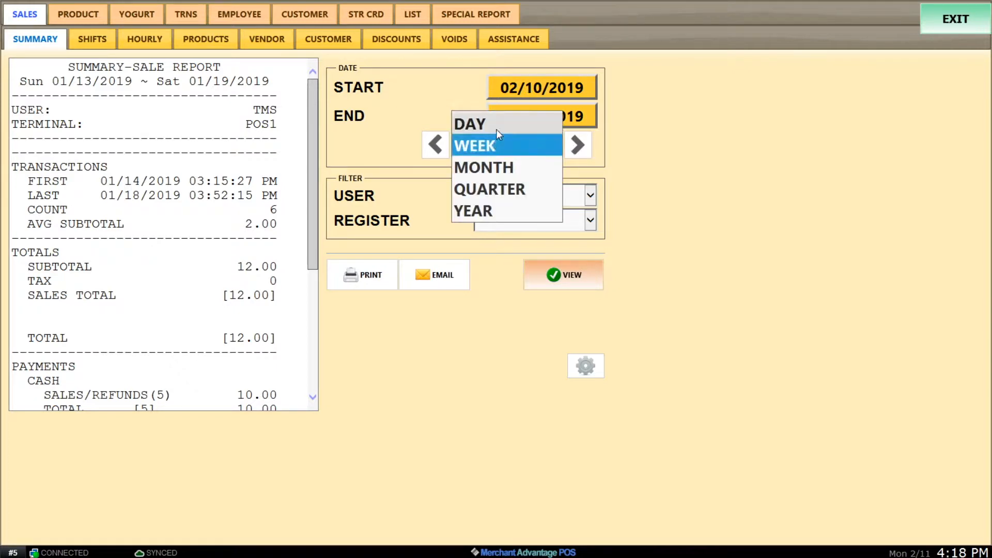
left_click(499, 126)
left_click(580, 149)
left_click(580, 149)
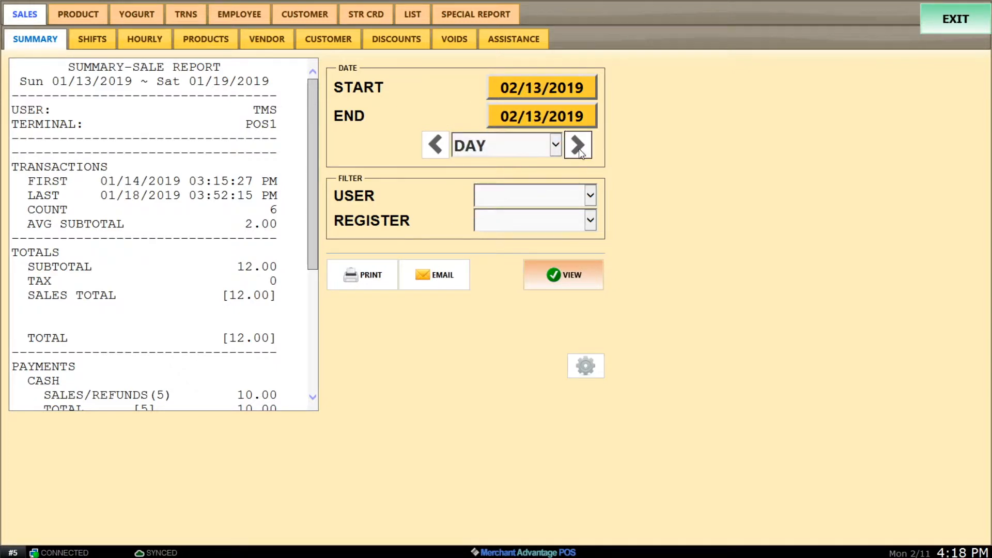
Switch the date period to month, shift it forward to April 2019, and go back to December 2018.
left_click(555, 145)
left_click(508, 184)
left_click(578, 149)
left_click(578, 148)
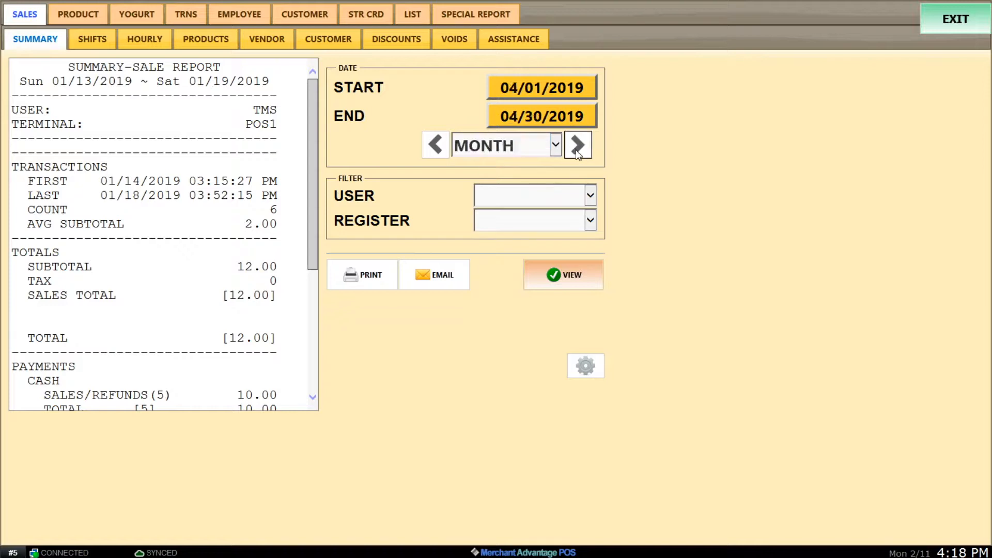
left_click(436, 148)
left_click(435, 147)
left_click(435, 148)
left_click(436, 148)
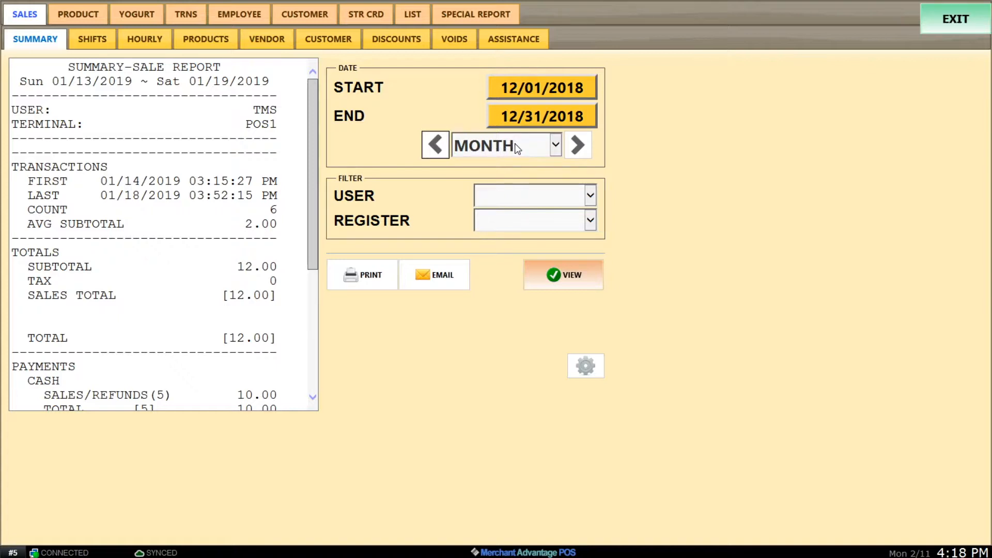
Pick 12/06/2018 as the start date from the calendar, and reset the range to the current month.
left_click(546, 88)
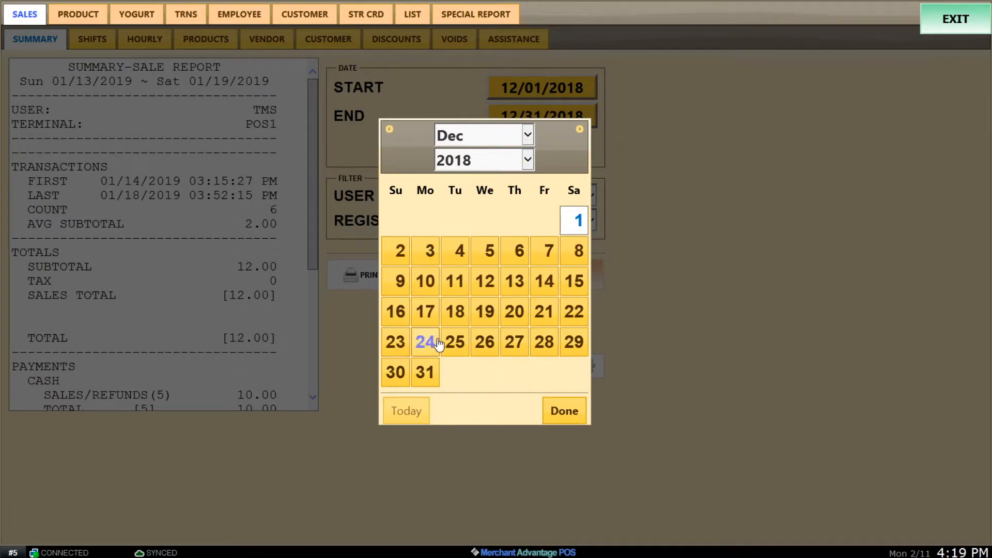
left_click(519, 252)
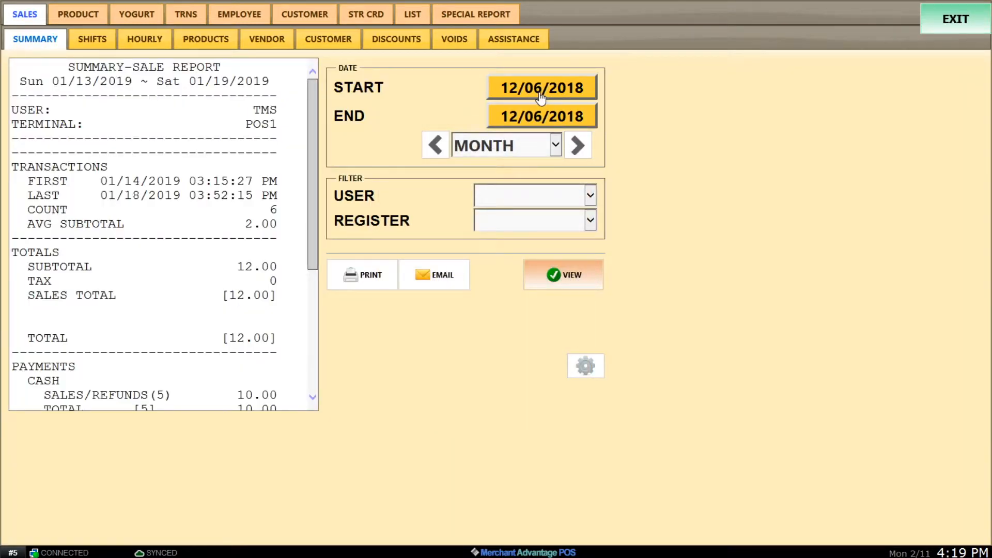
left_click(553, 146)
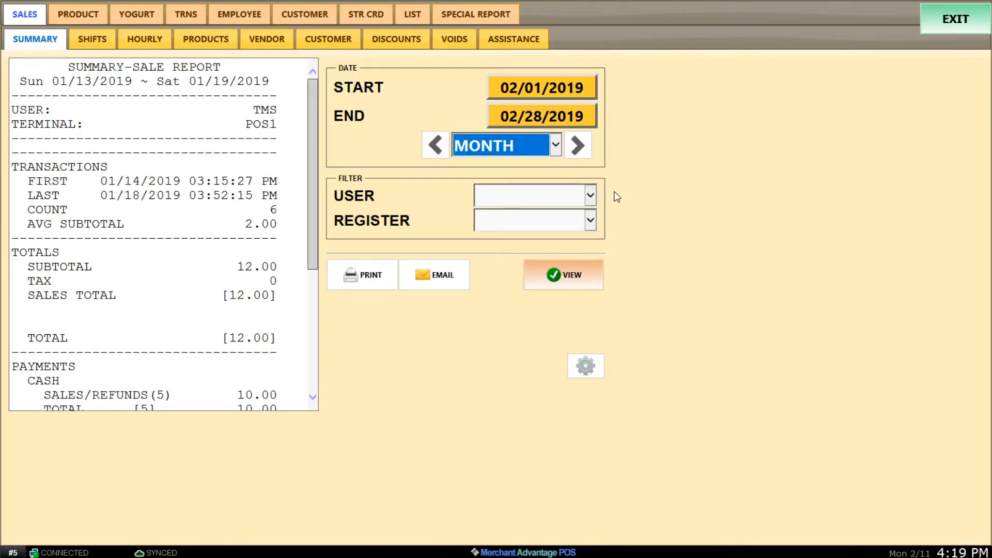
Set the date period to the single day 01/15/2019 and generate the summary sale report.
left_click(548, 154)
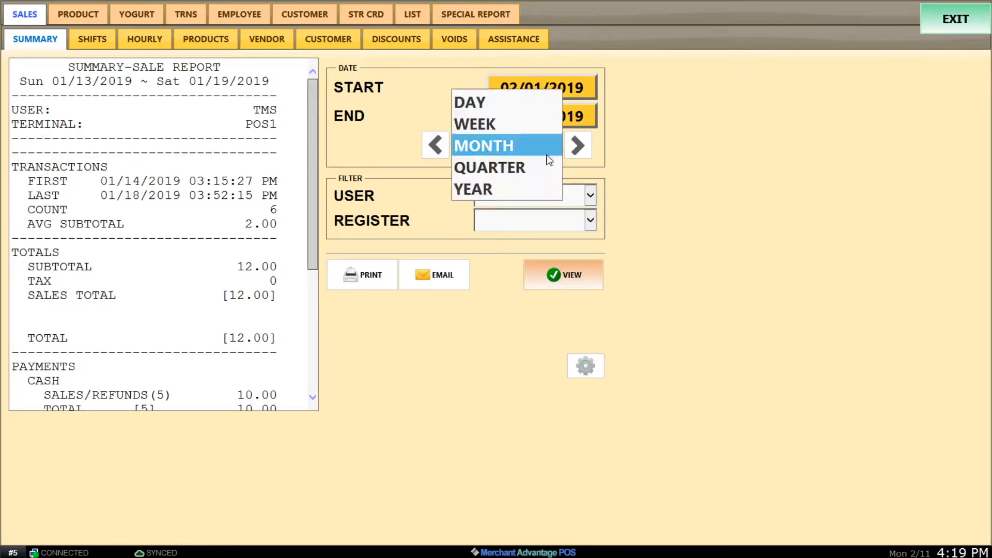
left_click(484, 101)
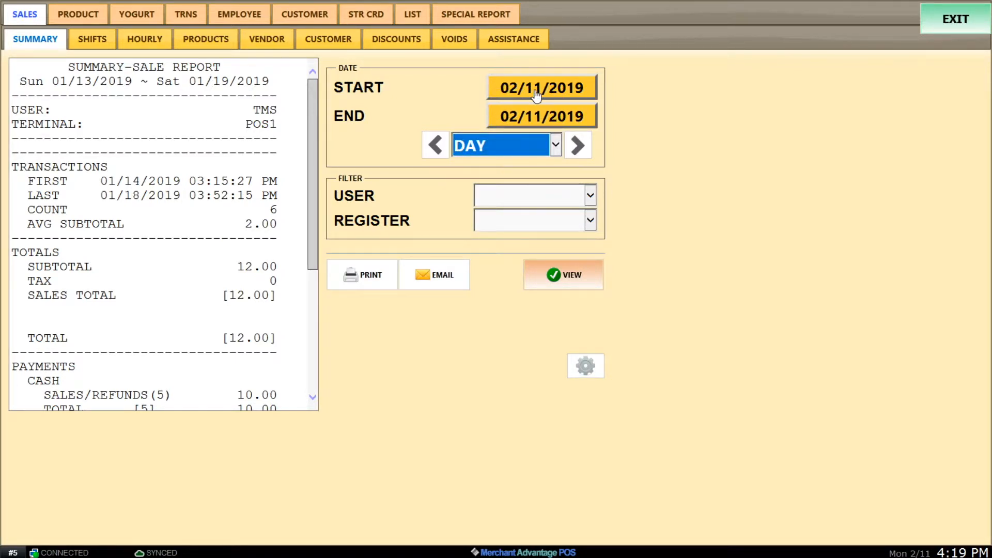
left_click(440, 146)
left_click(440, 146)
left_click(440, 147)
left_click(441, 147)
left_click(441, 147)
left_click(441, 146)
left_click(441, 147)
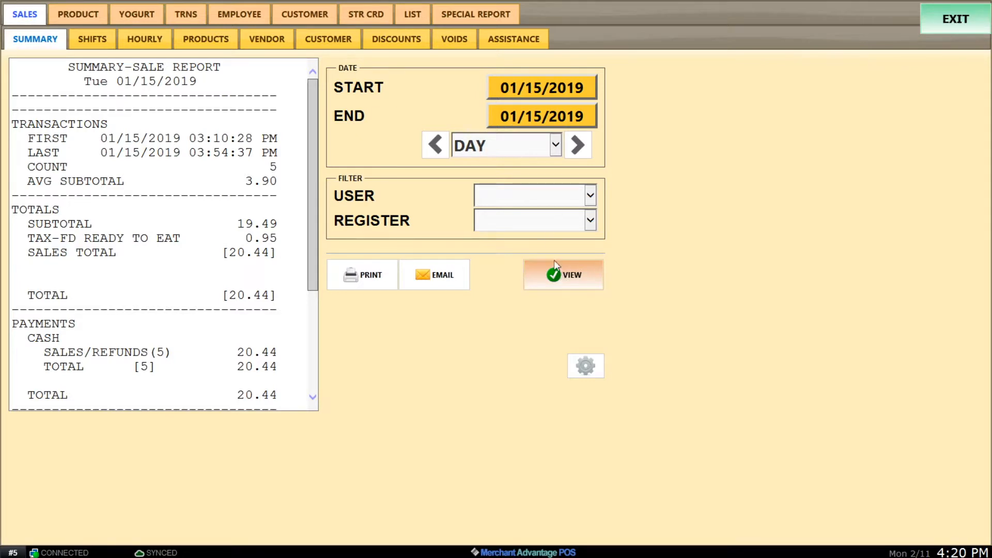
left_click(567, 280)
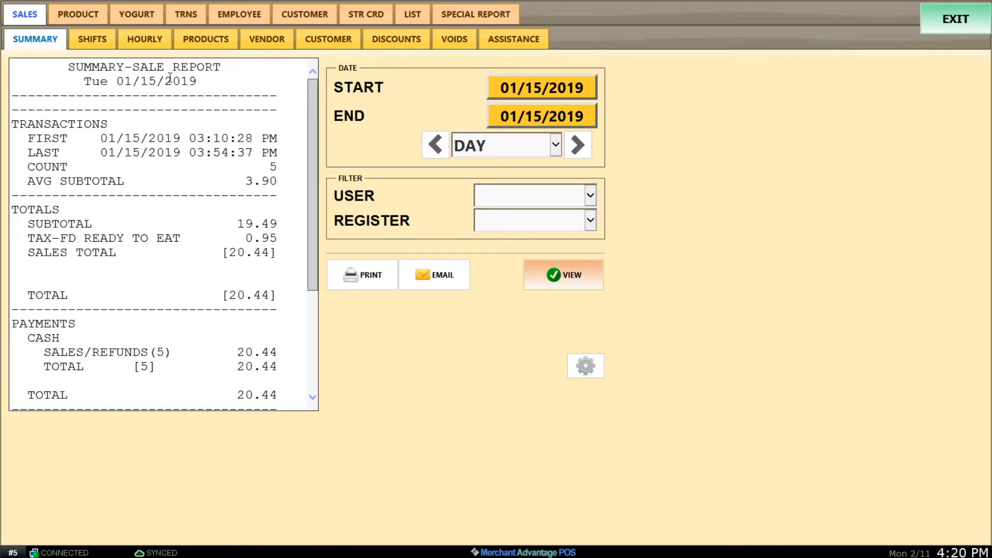
Examine the report's date, totals, payments and sales subtotal sections, including the lottery line's count and amount.
double_click(87, 83)
left_click(60, 209)
scroll(266, 238, "down", 4)
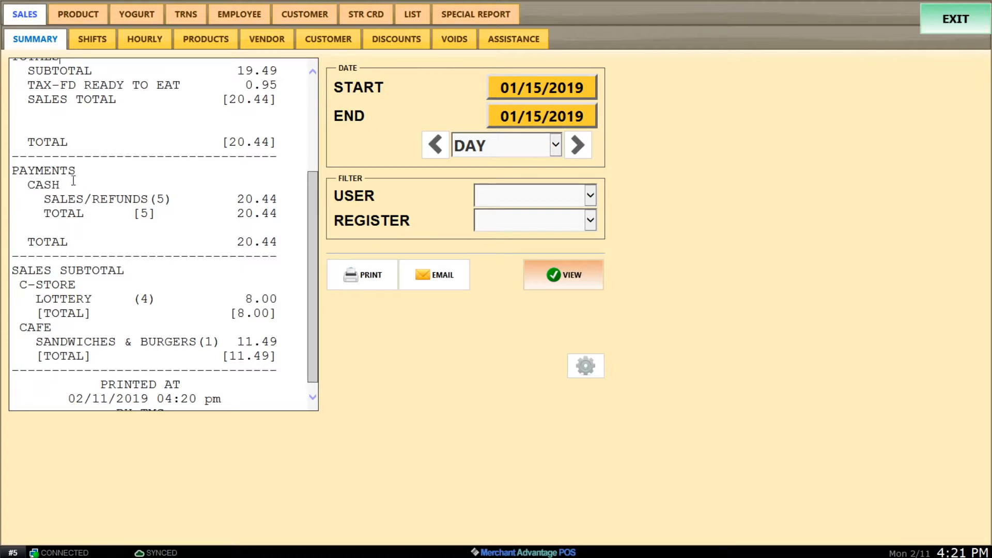
scroll(310, 243, "down", 1)
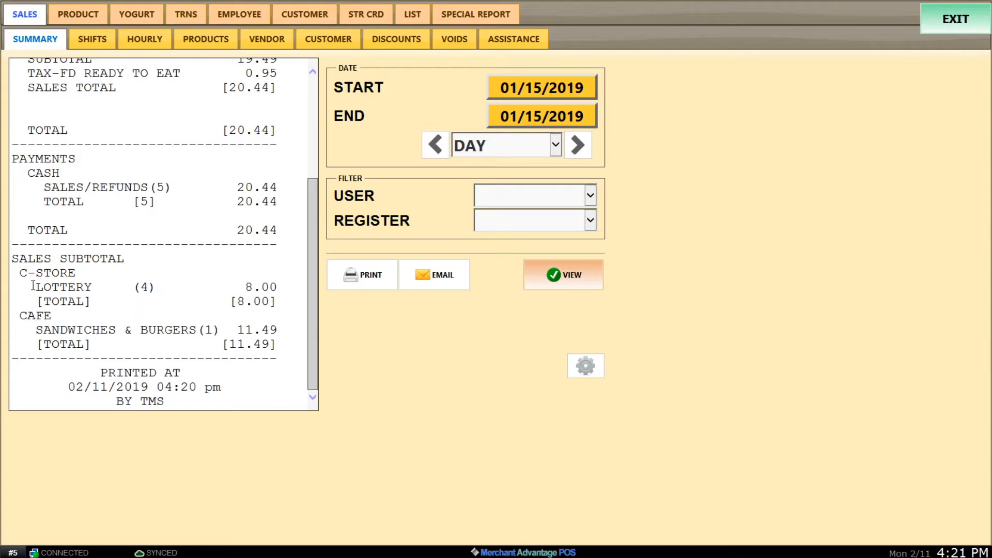
left_click_drag(36, 287, 89, 285)
left_click(90, 286)
left_click_drag(36, 287, 135, 287)
left_click(140, 287)
left_click_drag(246, 287, 278, 287)
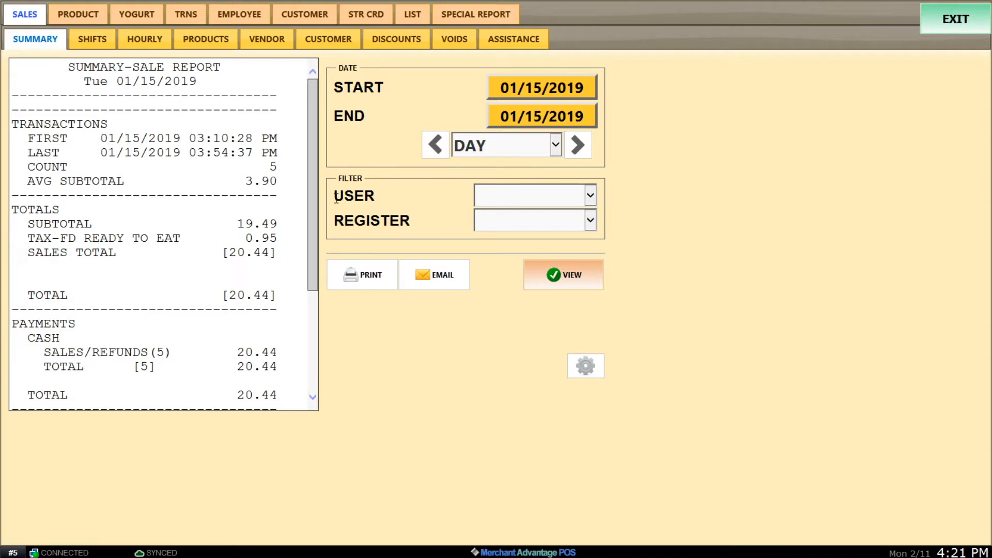
Filter the summary report by user TMS, regenerate it, and check the user line in its header.
left_click_drag(351, 198, 380, 221)
left_click(439, 227)
left_click(590, 197)
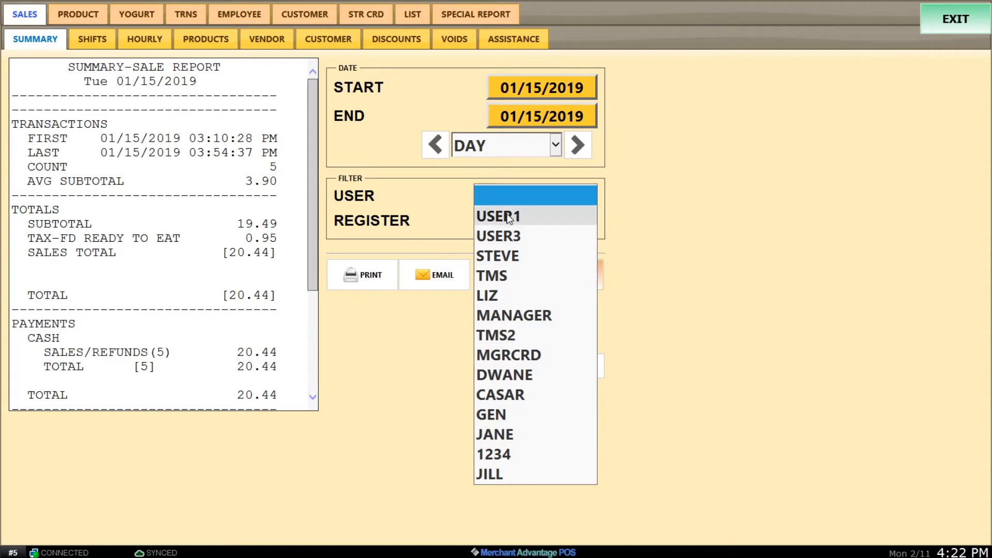
left_click(498, 278)
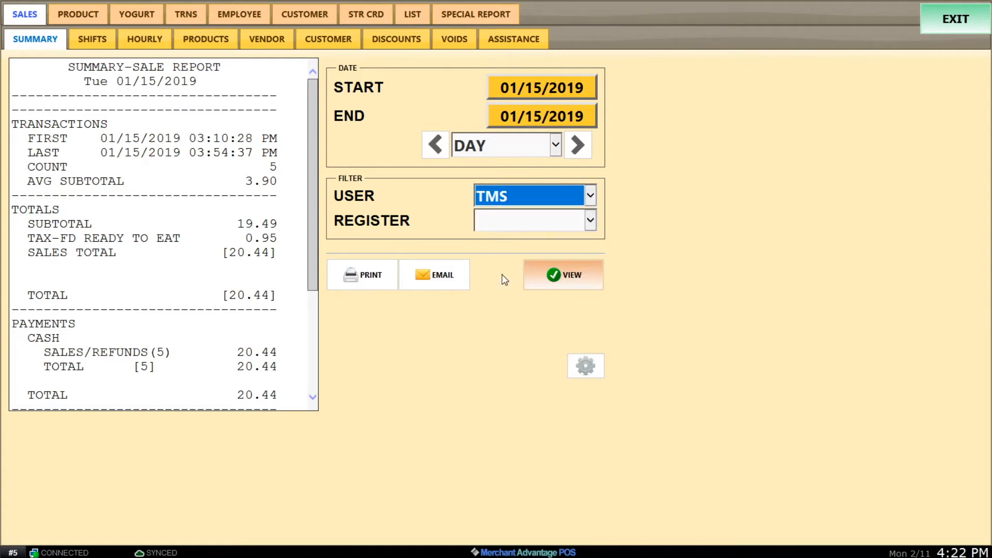
left_click(557, 277)
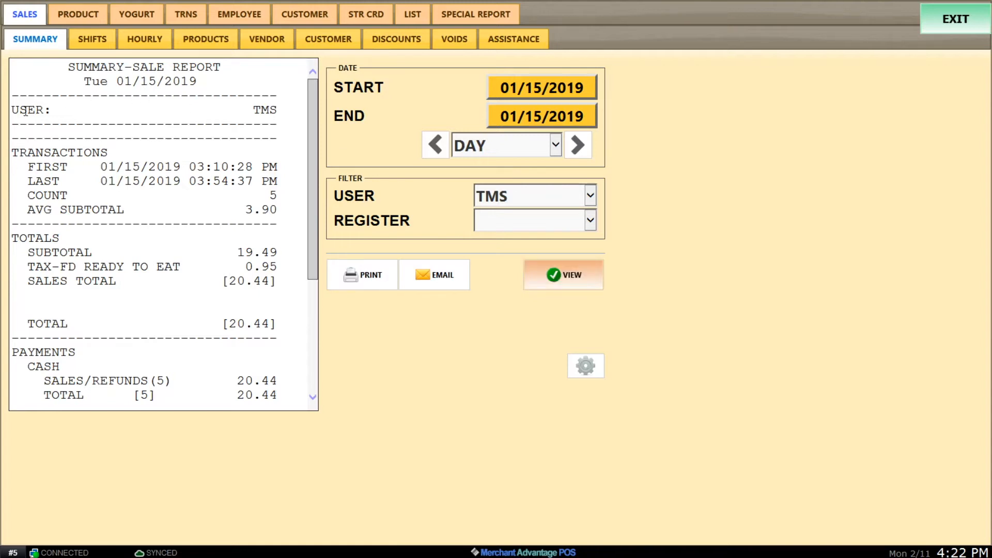
double_click(15, 110)
triple_click(61, 107)
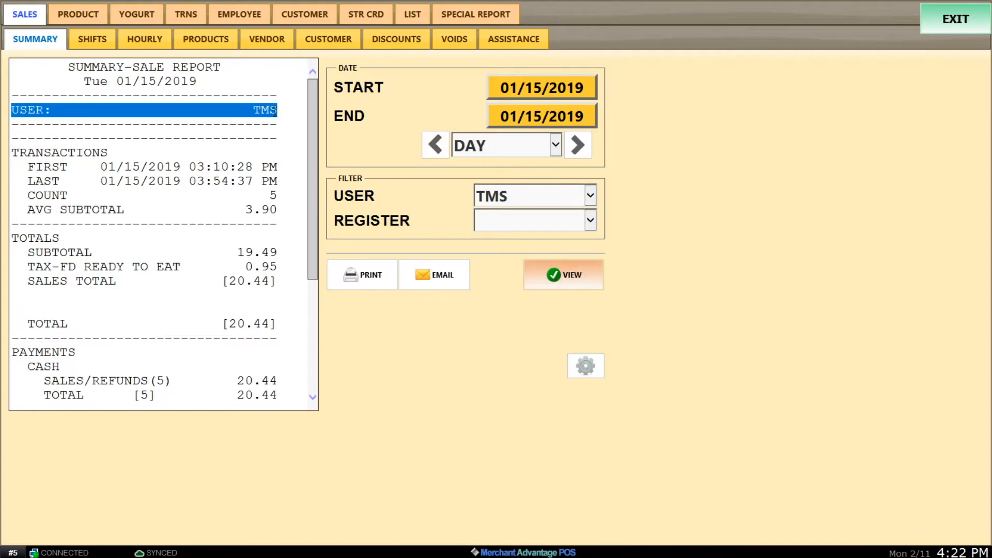
left_click(269, 109)
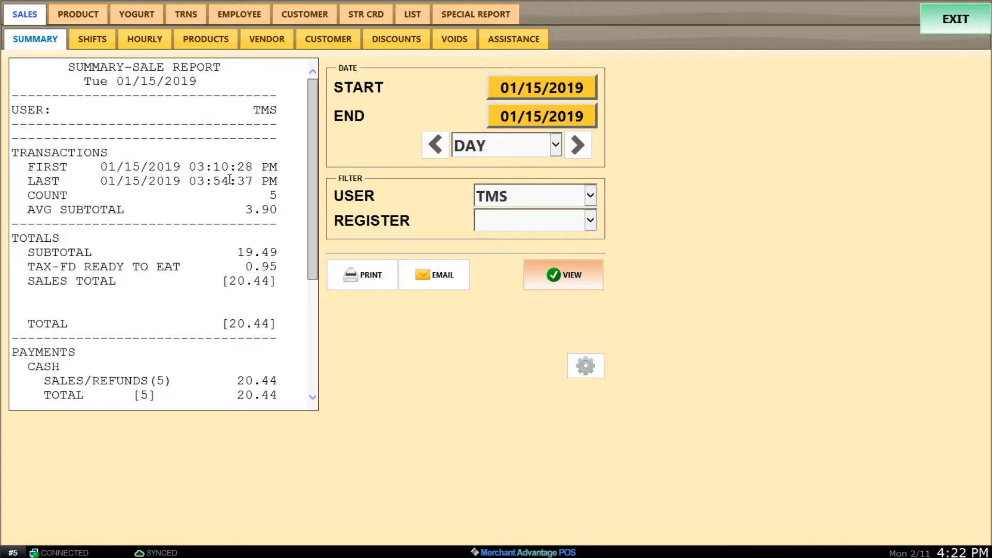
left_click_drag(309, 141, 321, 115)
Clear the user filter, filter the summary report by register POS1, and regenerate it to check the terminal line.
left_click(590, 195)
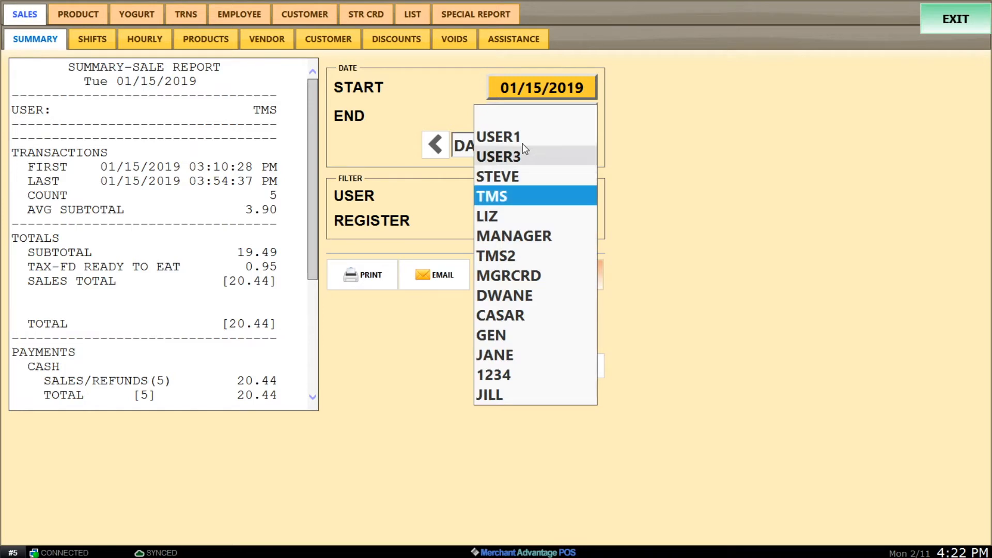
left_click(514, 120)
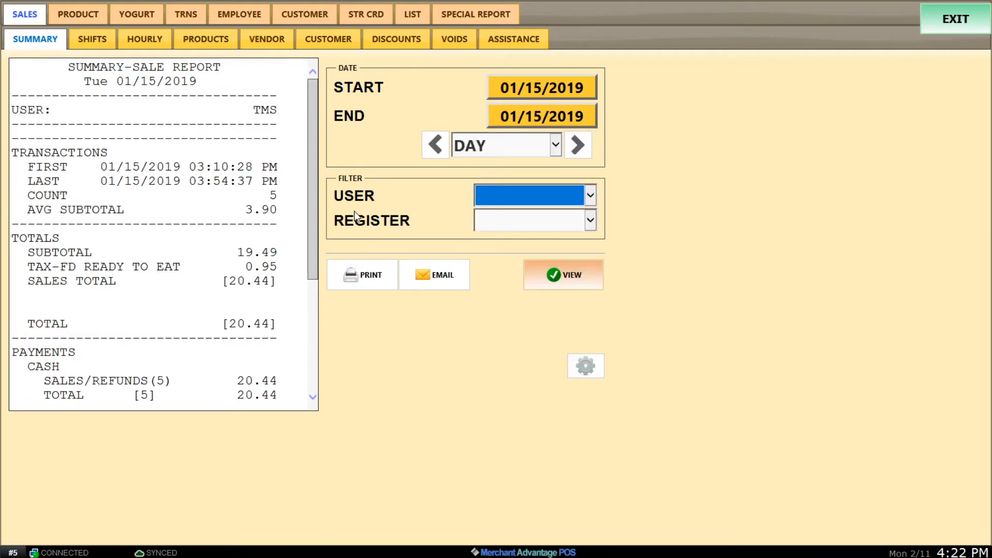
left_click_drag(336, 221, 402, 219)
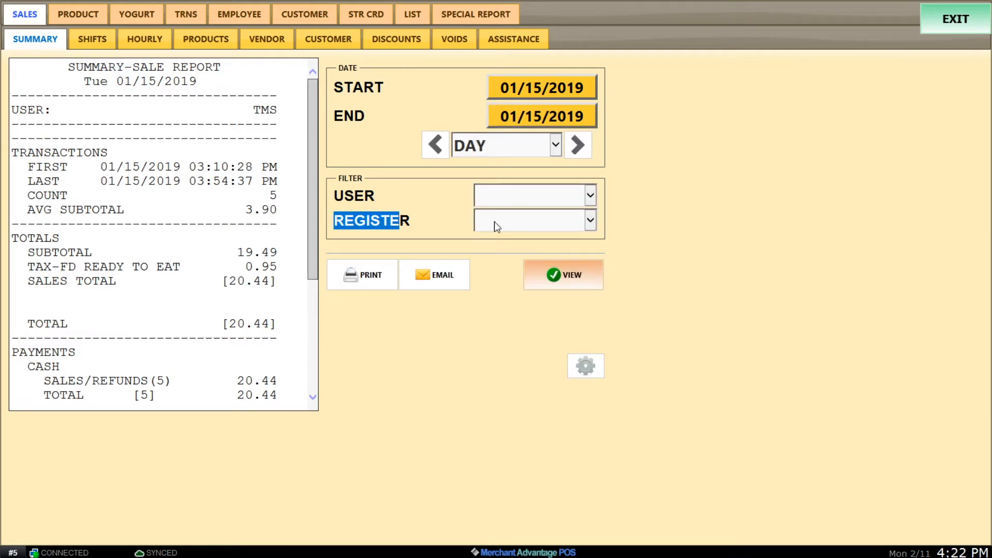
left_click(590, 220)
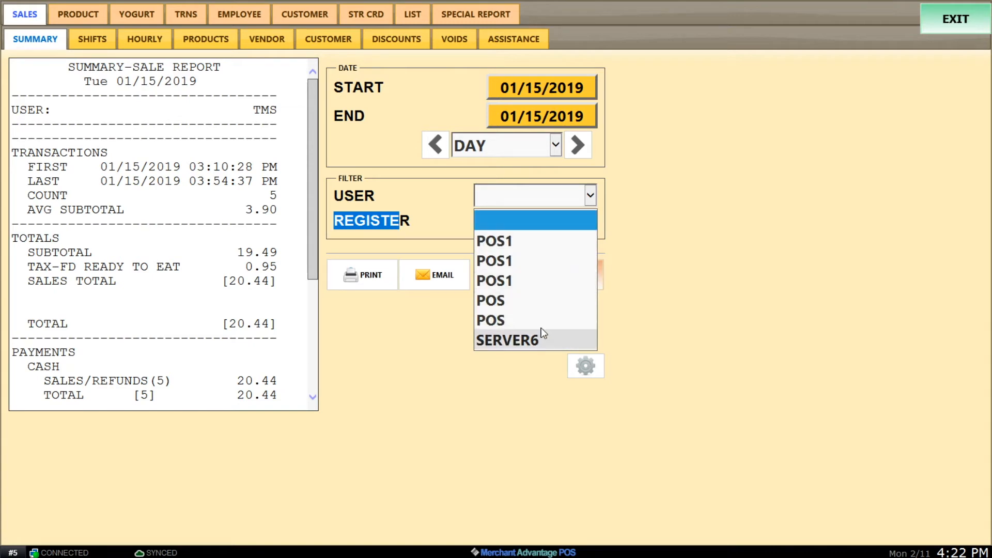
left_click(513, 280)
left_click(571, 276)
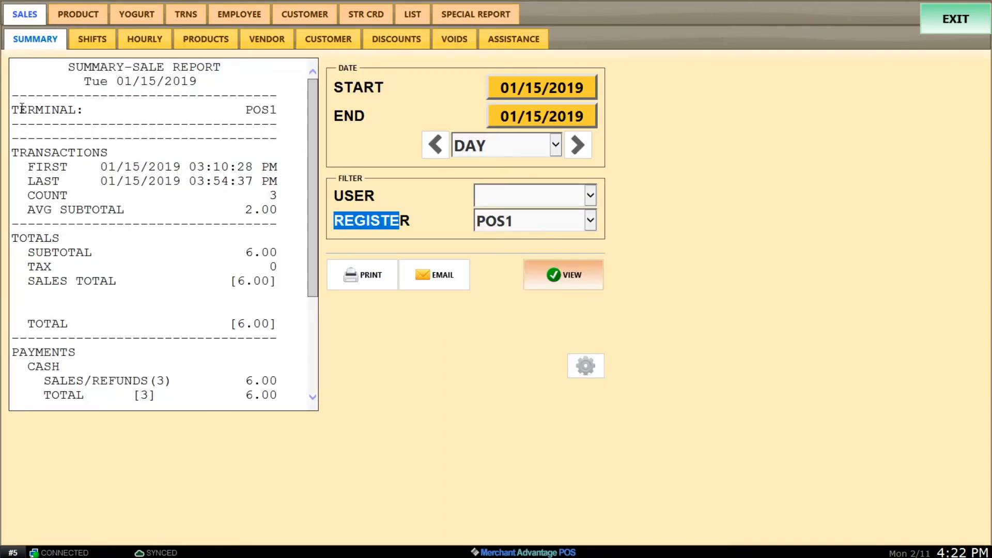
left_click_drag(15, 110, 272, 110)
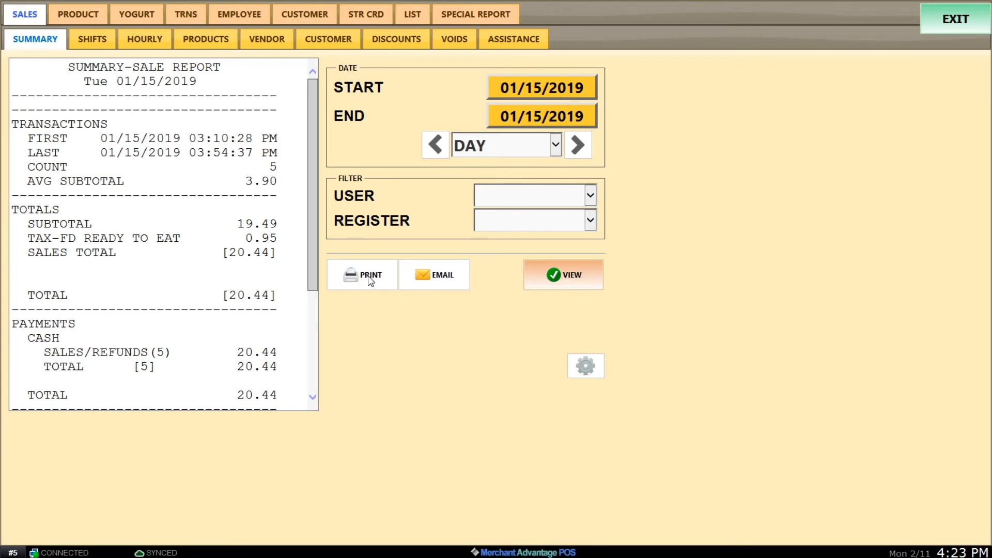
Open the email recipient choices for the 01/01/2019–01/31/2019 summary report.
mouse_move(309, 103)
left_mouse_down()
mouse_move(314, 199)
mouse_move(311, 114)
left_mouse_up()
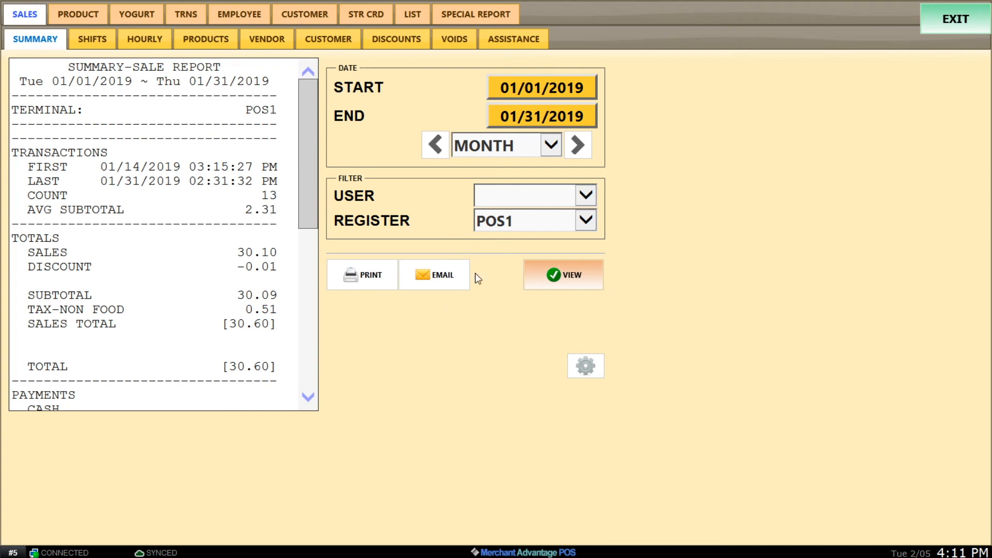
left_click(441, 277)
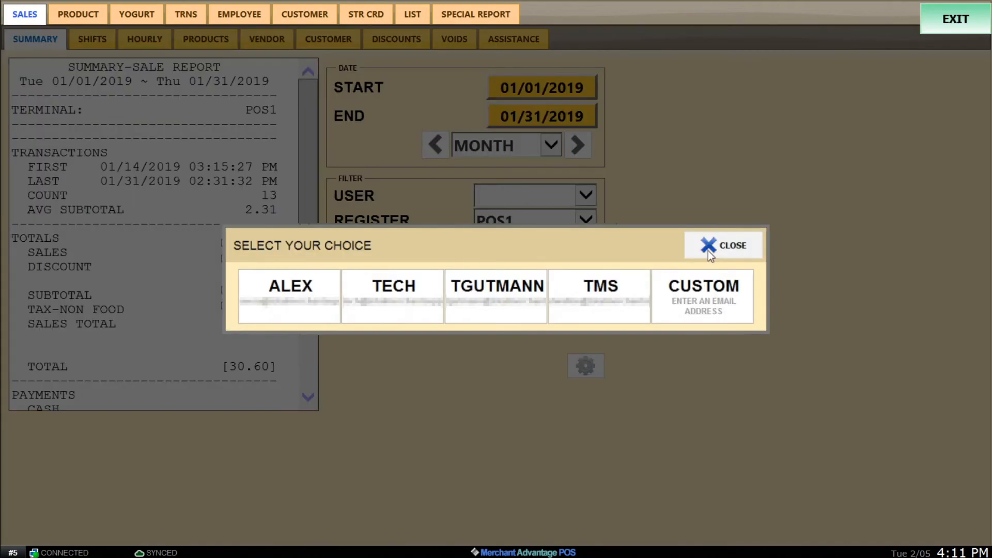